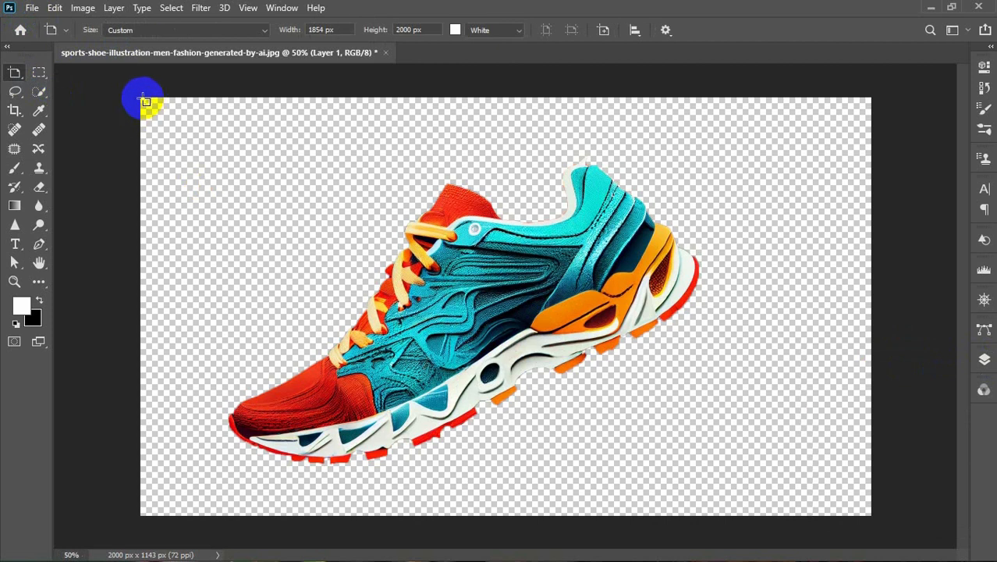
# Draw a 2000 × 1143 px white artboard covering the whole shoe canvas
pyautogui.moveTo(140, 98); pyautogui.dragTo(871, 512)
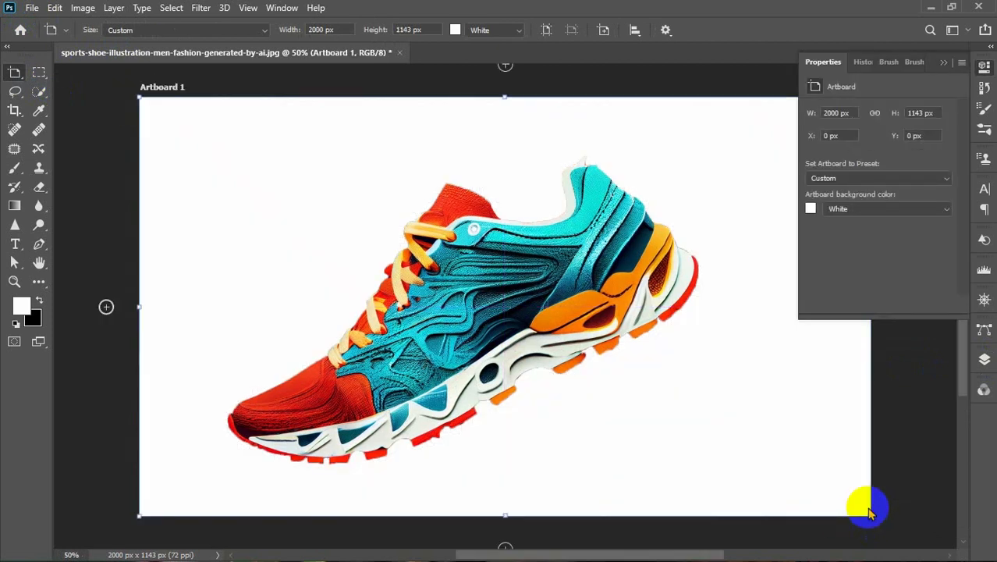
pyautogui.rightClick(14, 72)
pyautogui.click(54, 69)
# Scale the shoe layer to about 64% and move it to the upper middle of the artboard
pyautogui.click(447, 255)
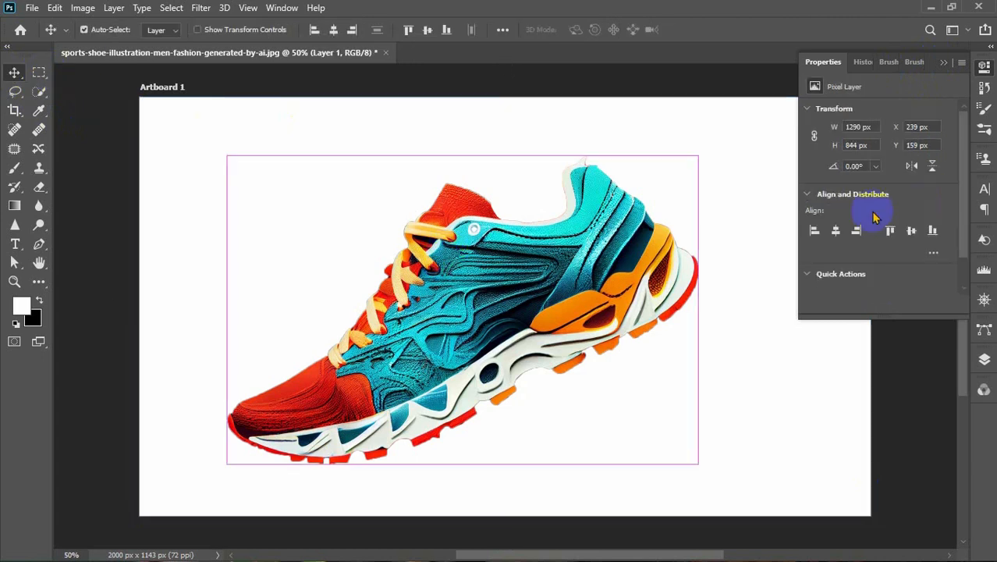
pyautogui.click(943, 61)
pyautogui.click(984, 359)
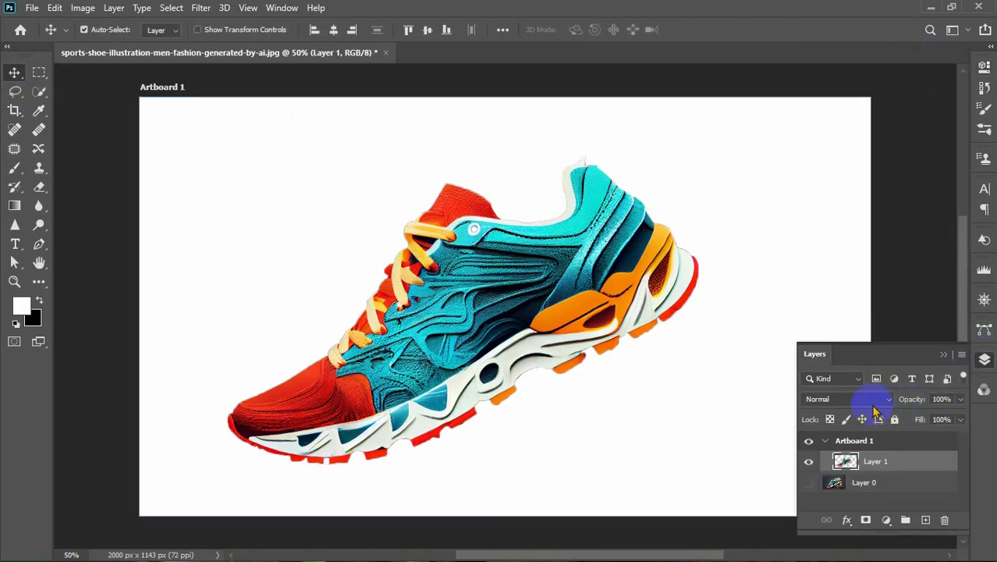
pyautogui.hotkey('ctrl', 't')
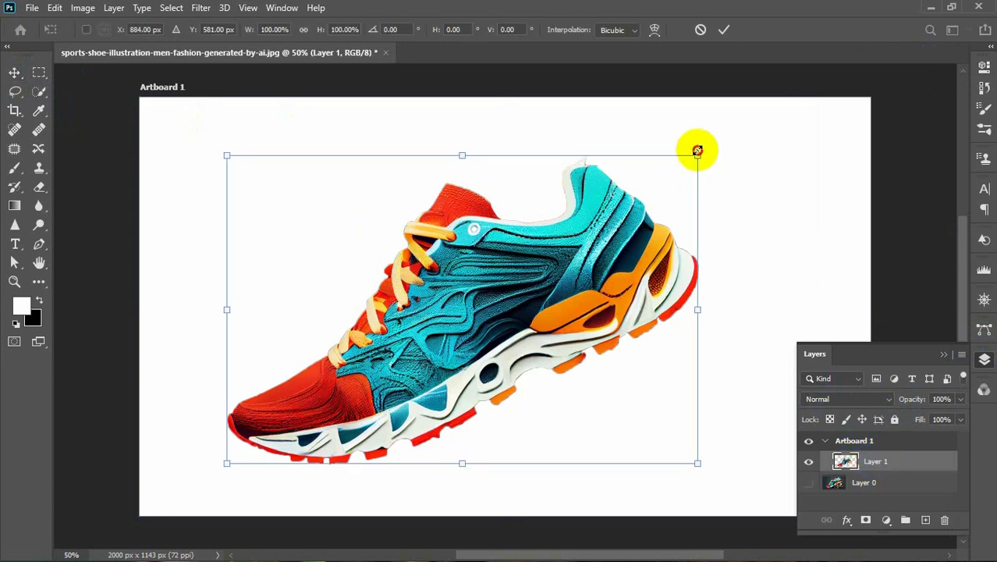
pyautogui.moveTo(697, 149); pyautogui.dragTo(630, 227)
pyautogui.scroll(-1, 668, 263)
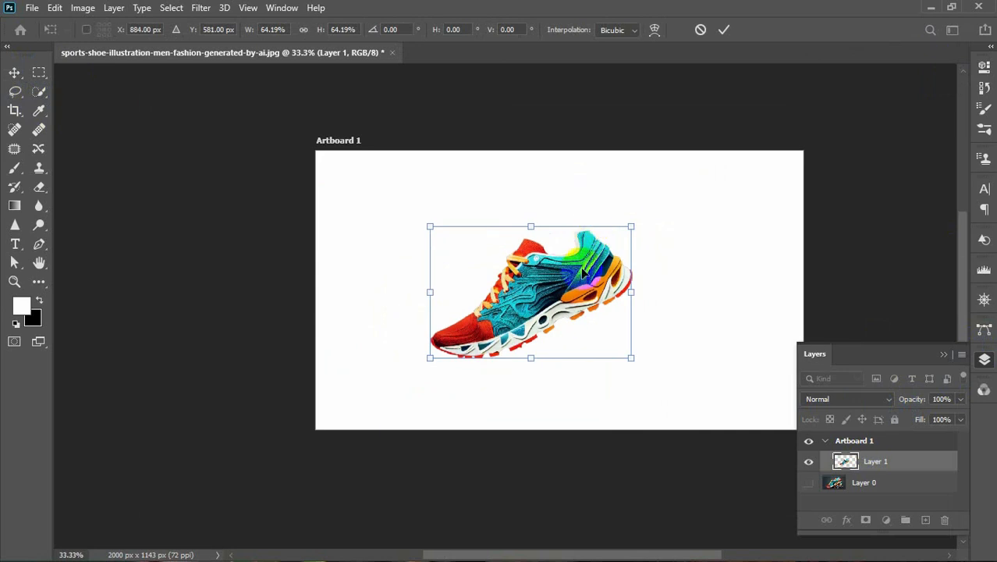
pyautogui.moveTo(580, 272); pyautogui.dragTo(596, 212)
pyautogui.press('Return')
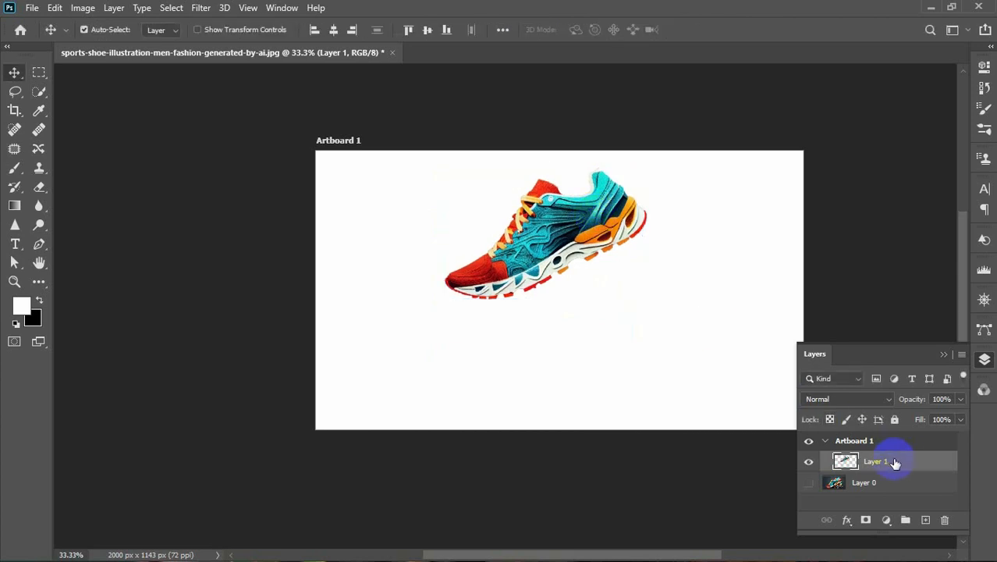
# Place a vertically flipped duplicate of the shoe layer directly beneath the original shoe
pyautogui.moveTo(895, 461); pyautogui.dragTo(930, 520)
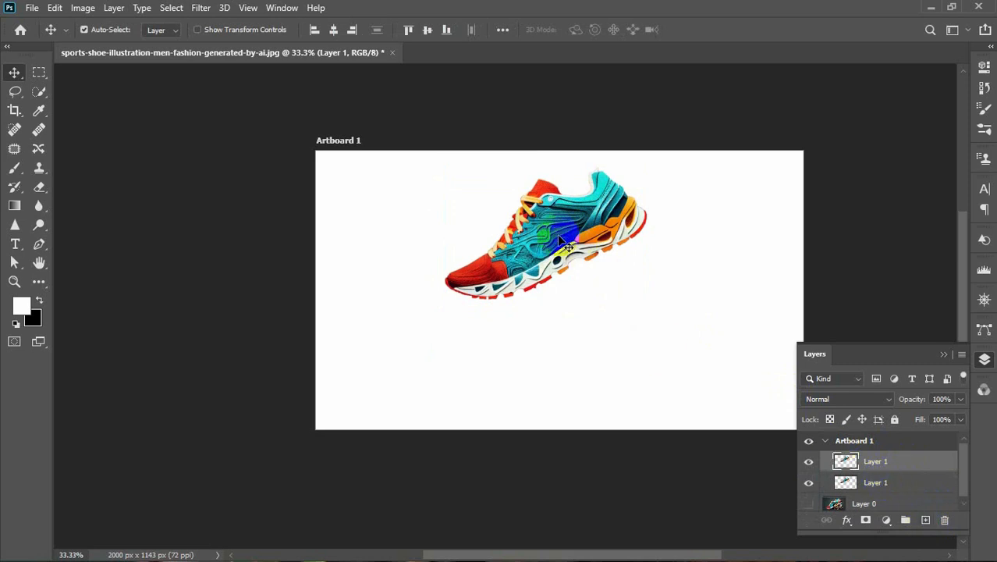
pyautogui.hotkey('ctrl', 't')
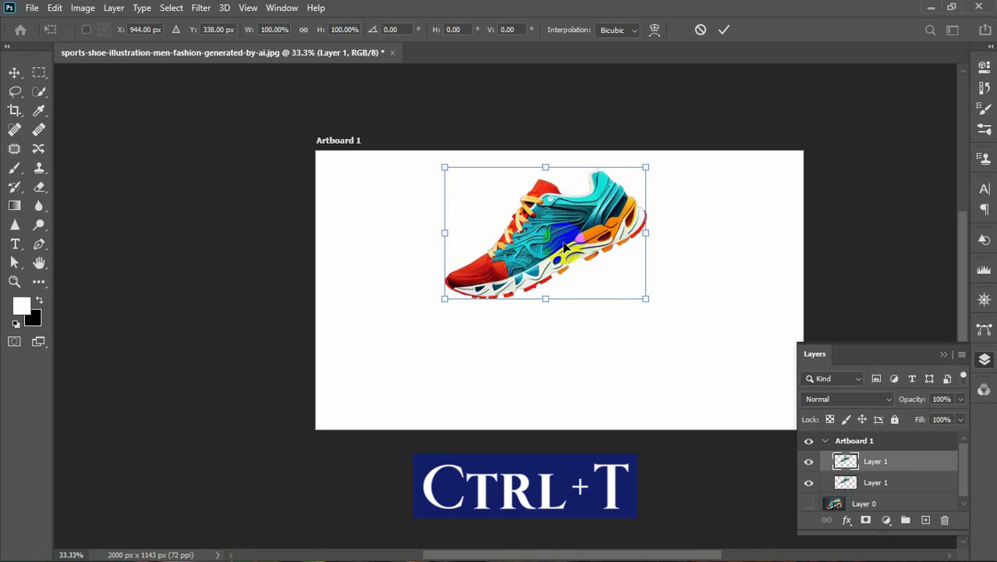
pyautogui.rightClick(562, 244)
pyautogui.click(605, 503)
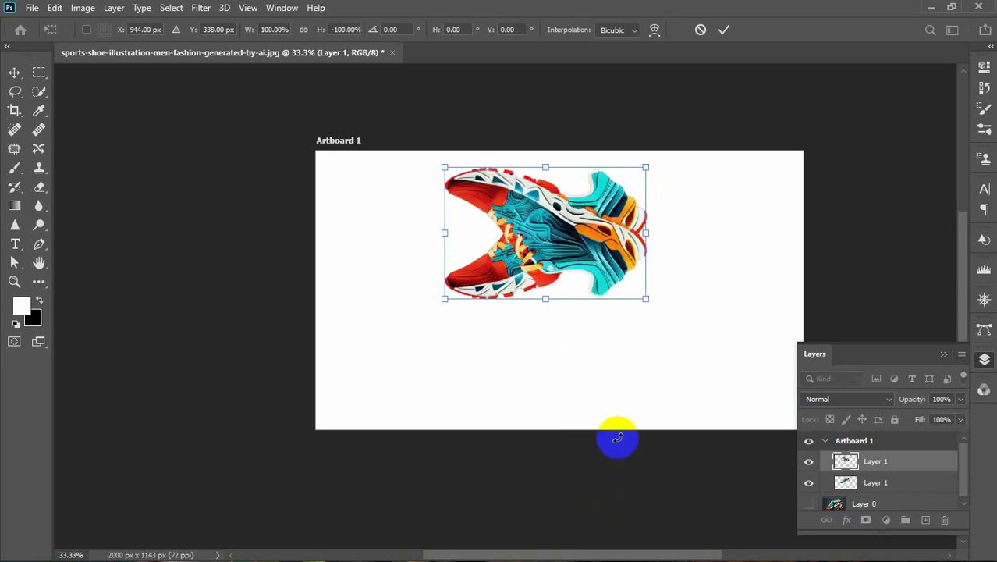
pyautogui.moveTo(570, 246); pyautogui.dragTo(583, 379)
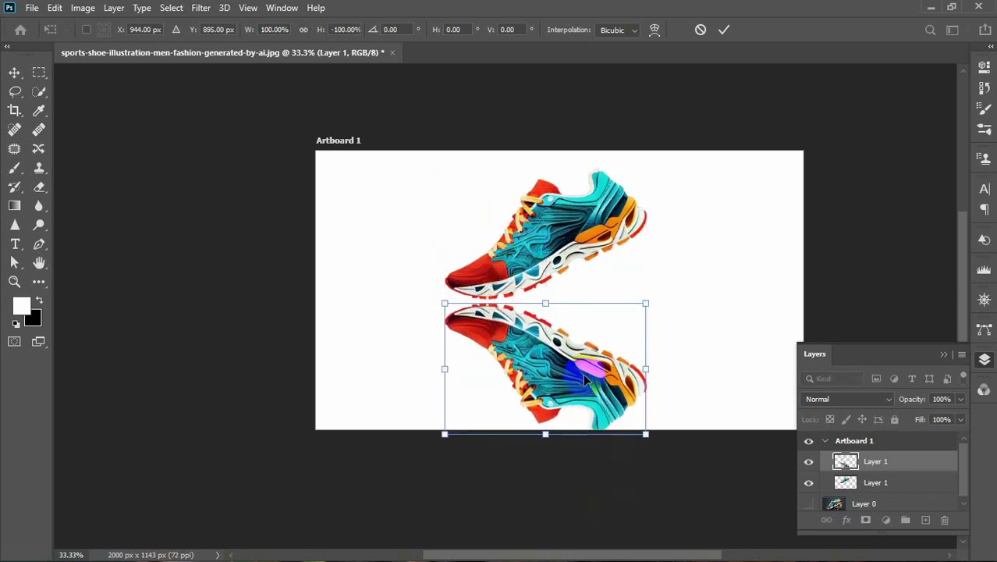
pyautogui.press('Return')
# Draw a flat black ellipse about 370 × 24 px between the shoe's sole and its flipped copy
pyautogui.click(41, 281)
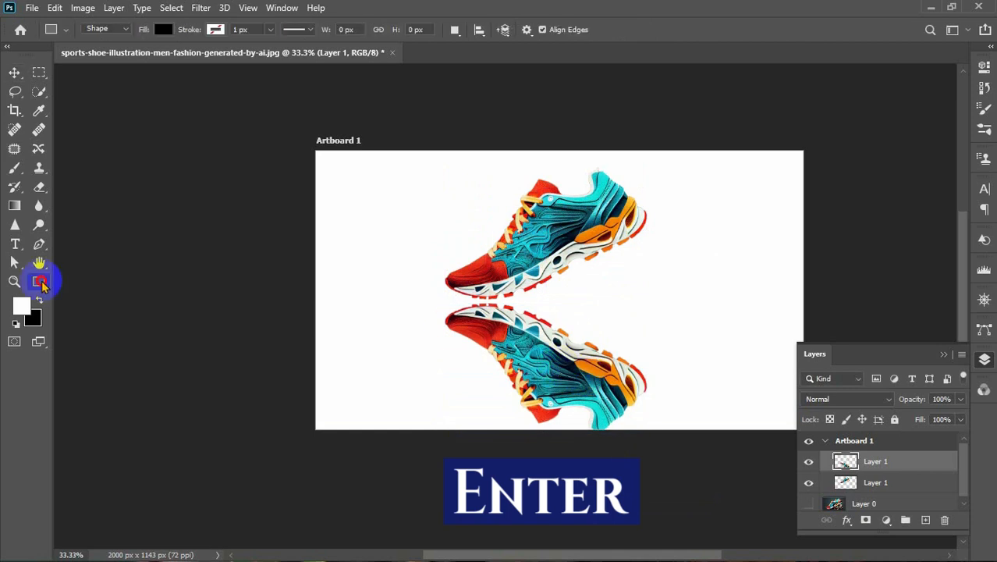
pyautogui.rightClick(41, 282)
pyautogui.click(92, 499)
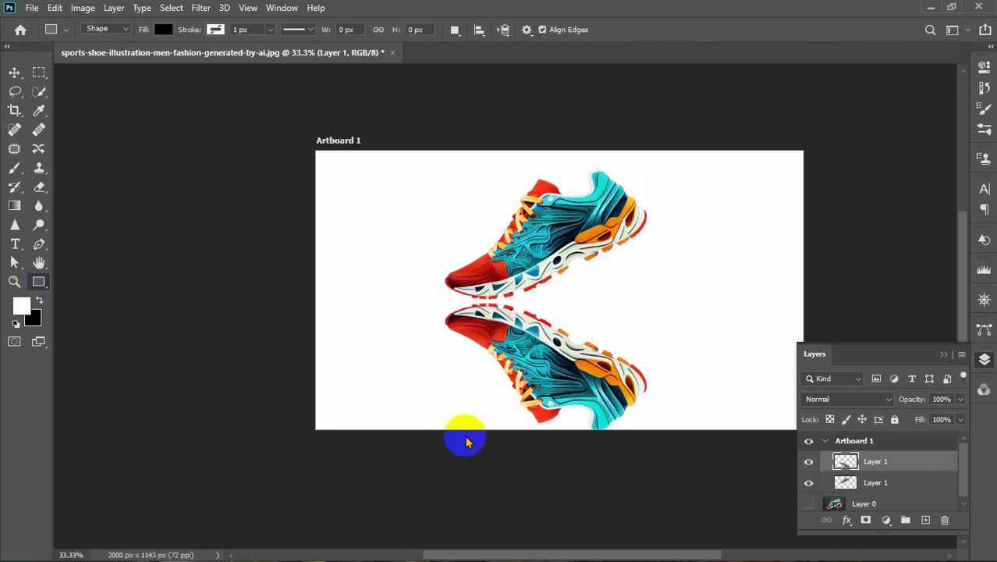
pyautogui.moveTo(467, 298); pyautogui.dragTo(557, 304)
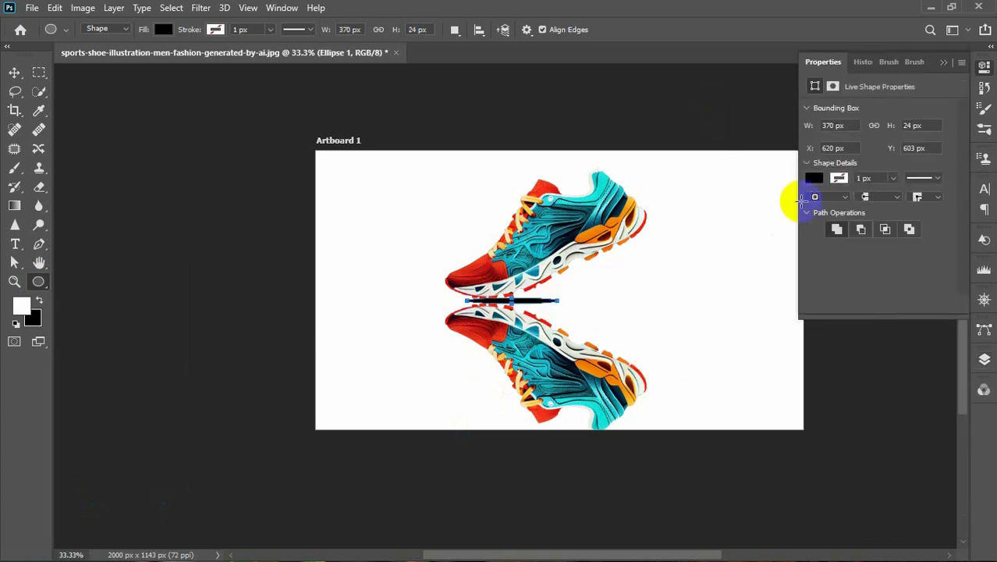
pyautogui.click(14, 73)
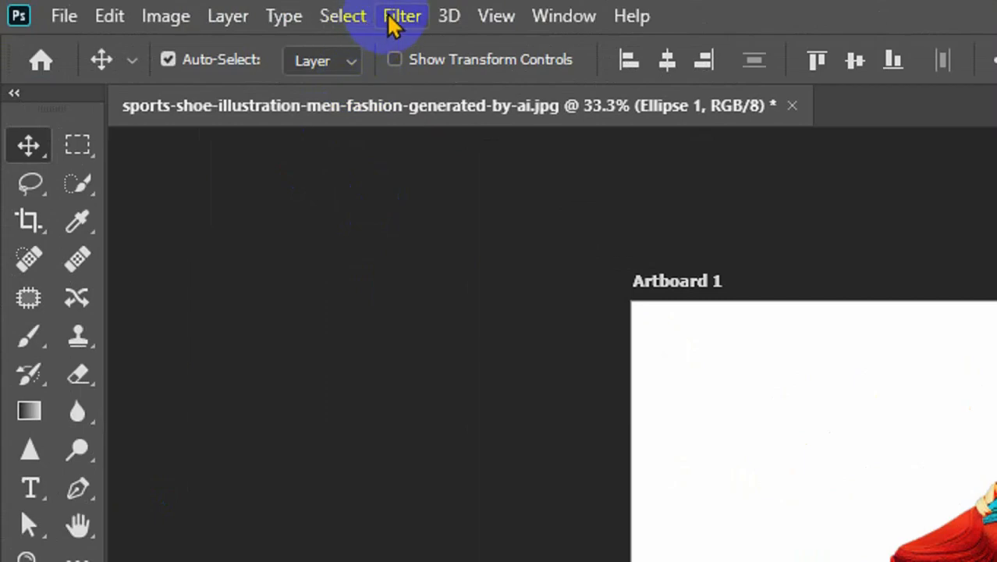
# Convert the ellipse to a smart object and apply a Gaussian Blur with a 10 px radius
pyautogui.click(200, 8)
pyautogui.moveTo(454, 353)
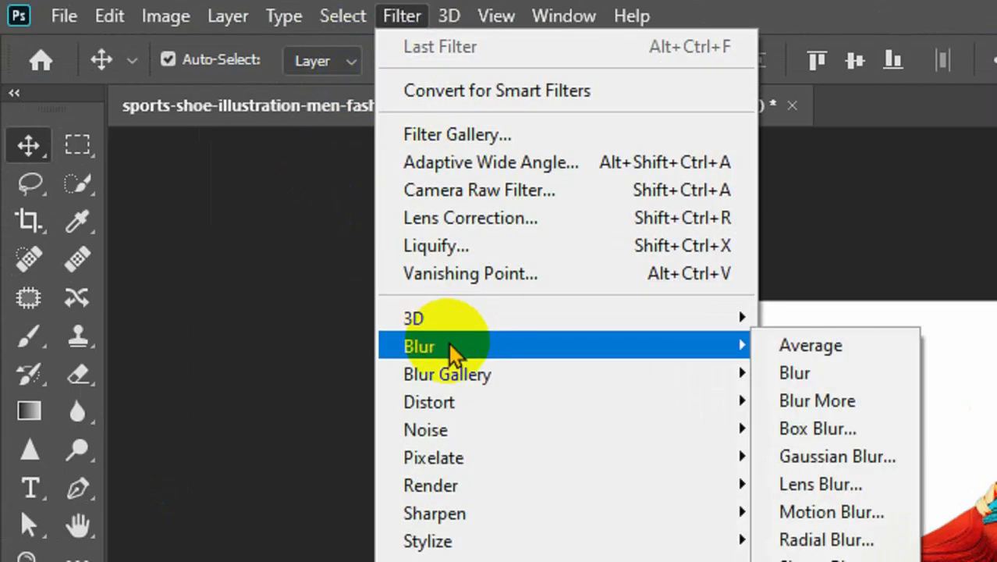
pyautogui.click(788, 456)
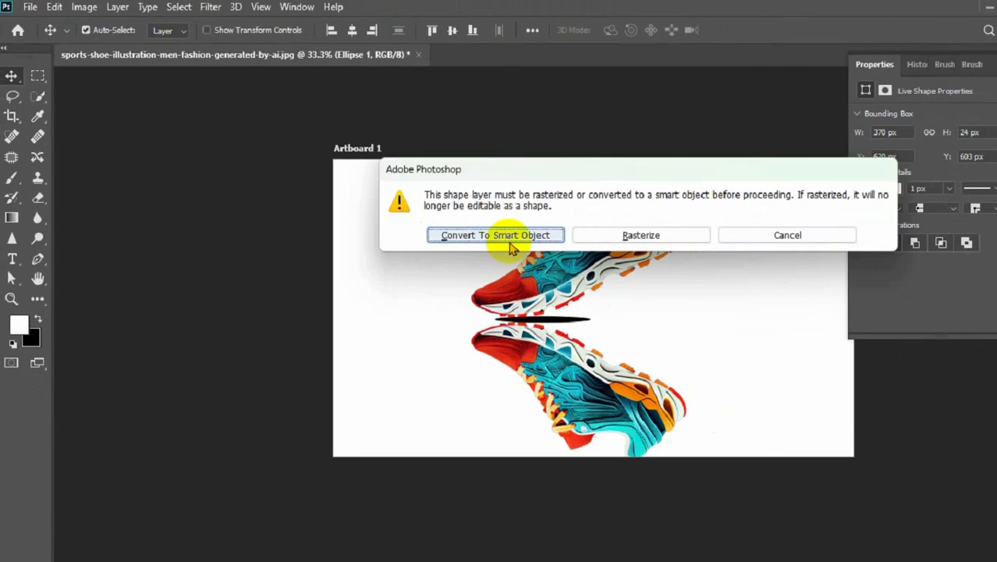
pyautogui.click(521, 236)
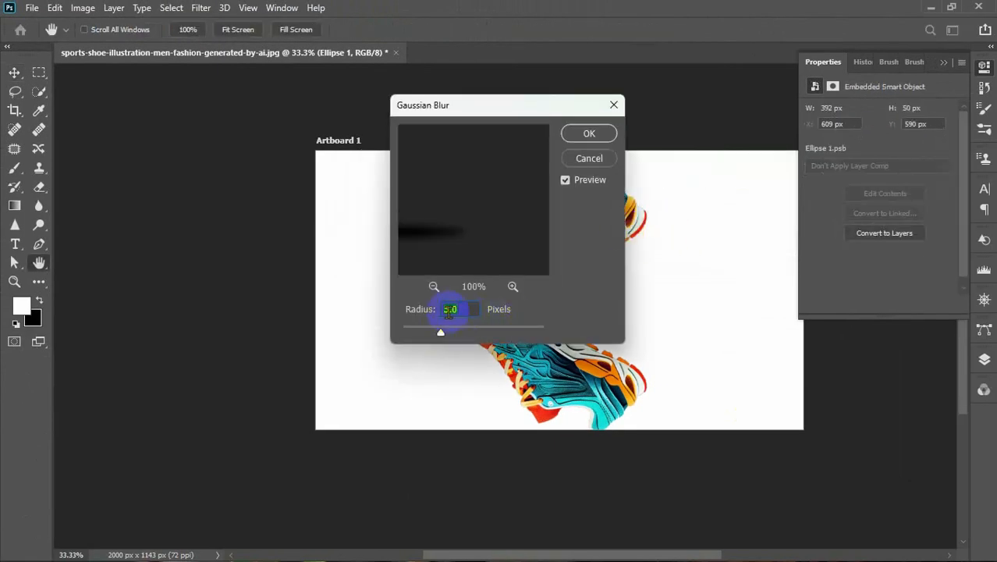
pyautogui.write('10')
pyautogui.click(587, 134)
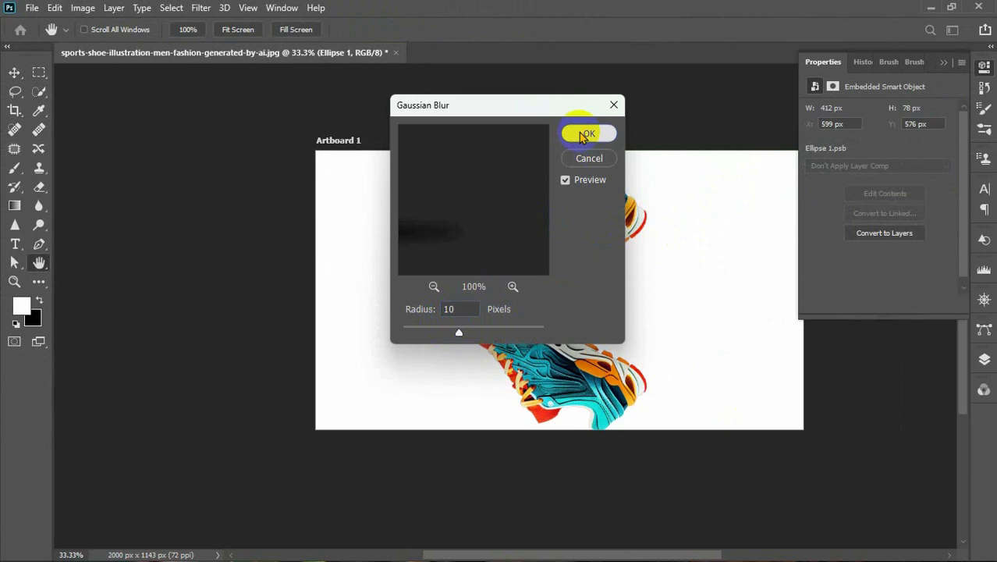
pyautogui.click(943, 62)
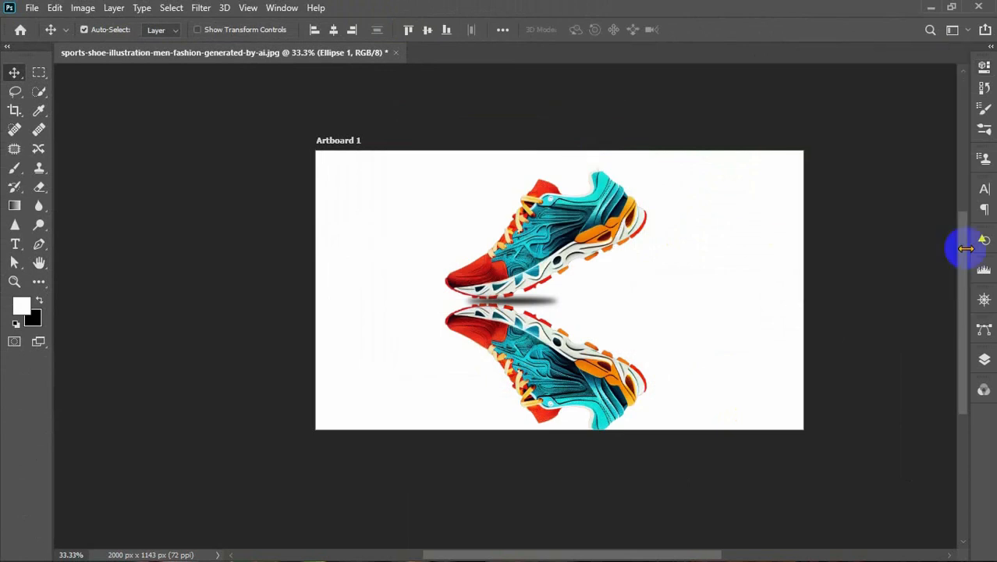
# Lower the blurred ellipse layer's opacity to 54%
pyautogui.click(983, 360)
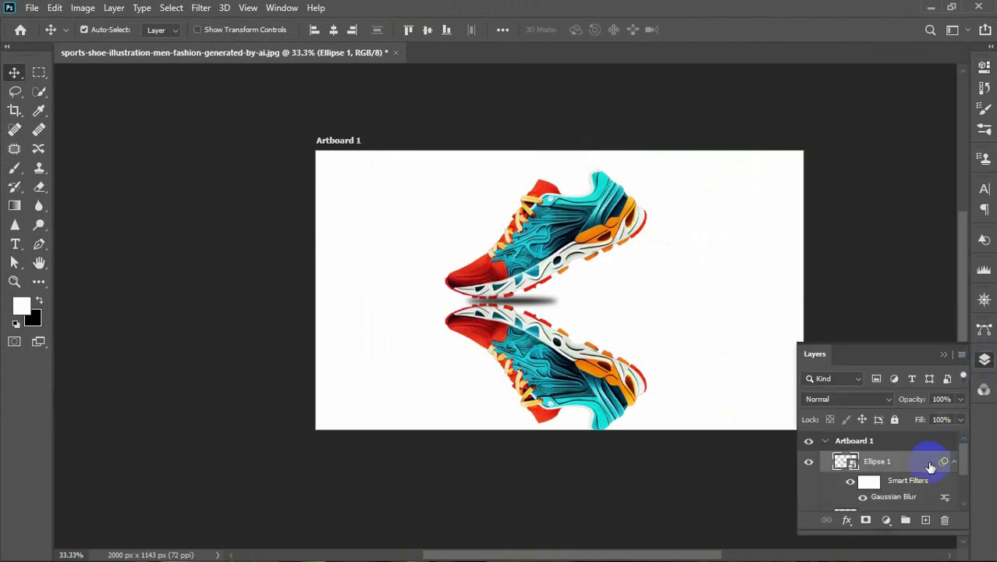
pyautogui.click(961, 400)
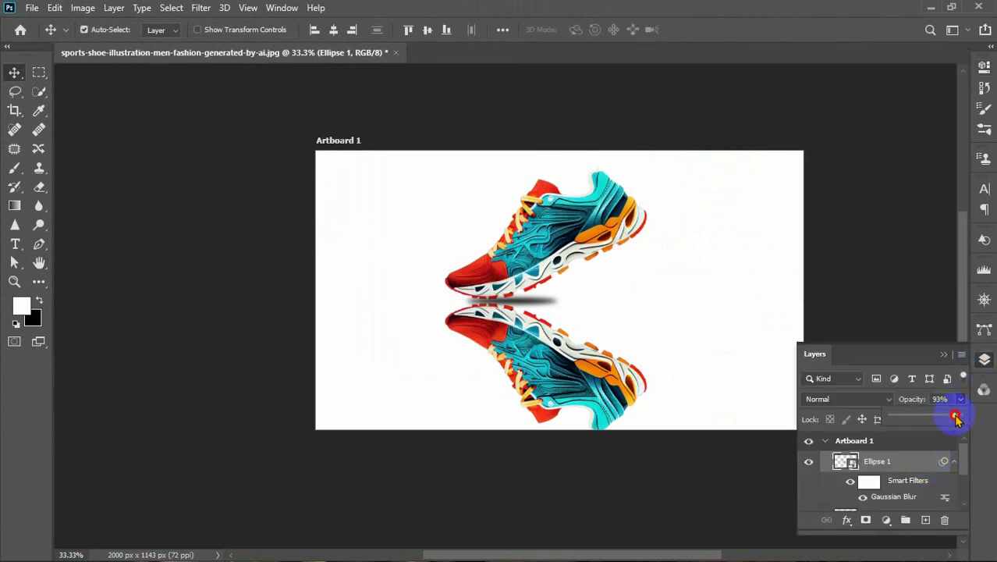
pyautogui.moveTo(957, 419); pyautogui.dragTo(909, 421)
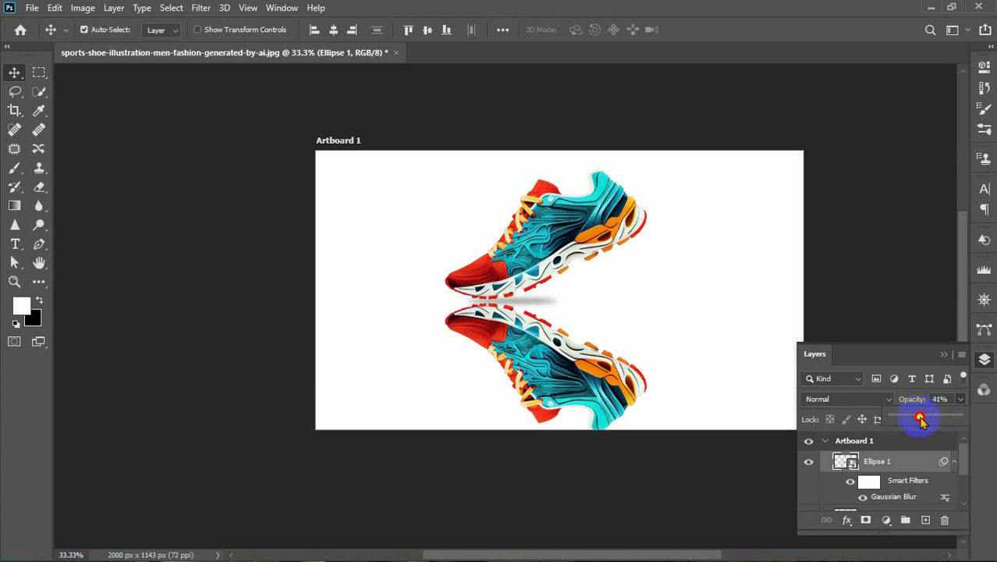
pyautogui.moveTo(920, 420); pyautogui.dragTo(925, 420)
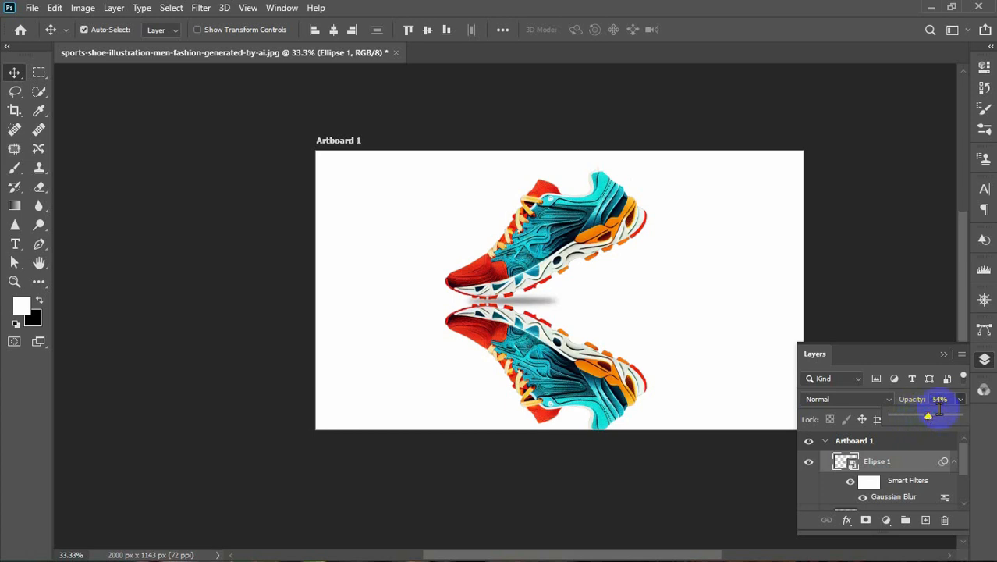
# Lower the opacity of the flipped shoe layer to about 33%
pyautogui.scroll(-2, 912, 478)
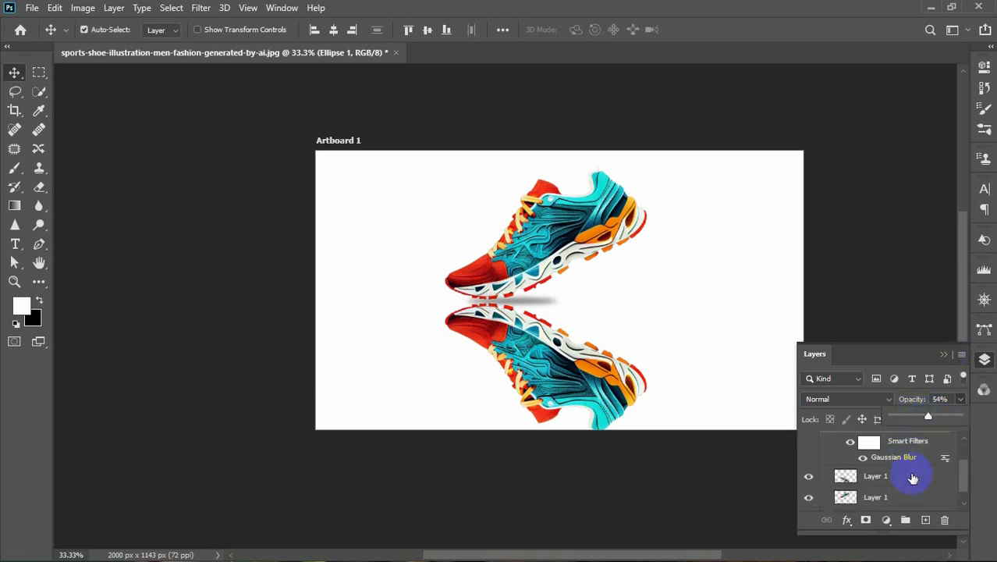
pyautogui.click(885, 478)
pyautogui.click(885, 477)
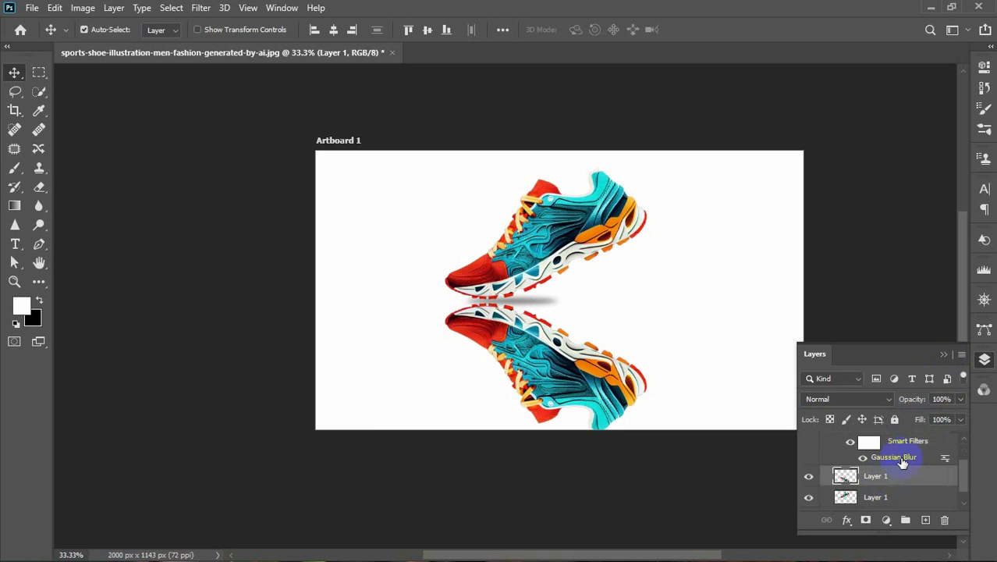
pyautogui.click(961, 399)
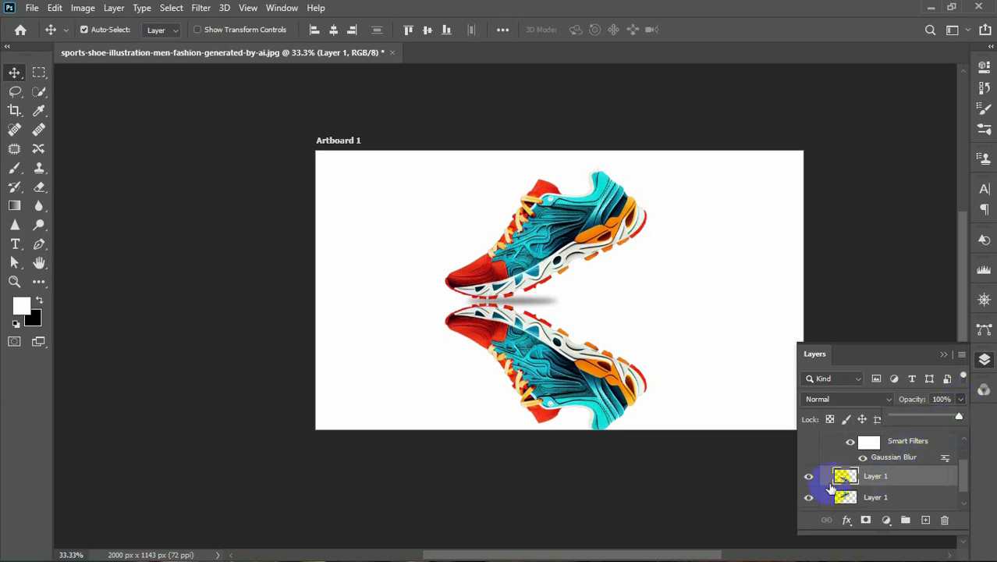
pyautogui.click(808, 476)
pyautogui.click(808, 476)
pyautogui.click(960, 399)
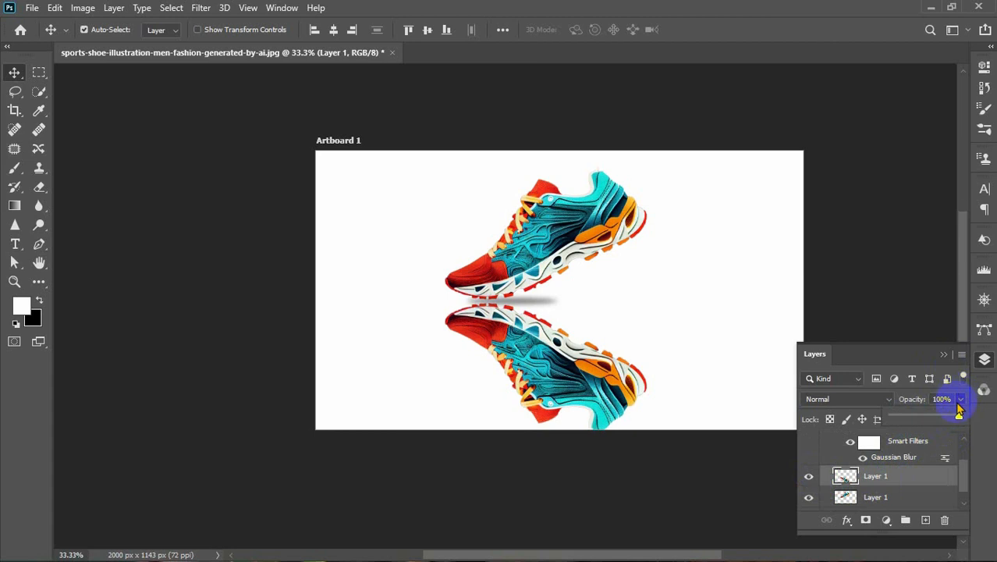
pyautogui.moveTo(957, 417); pyautogui.dragTo(915, 420)
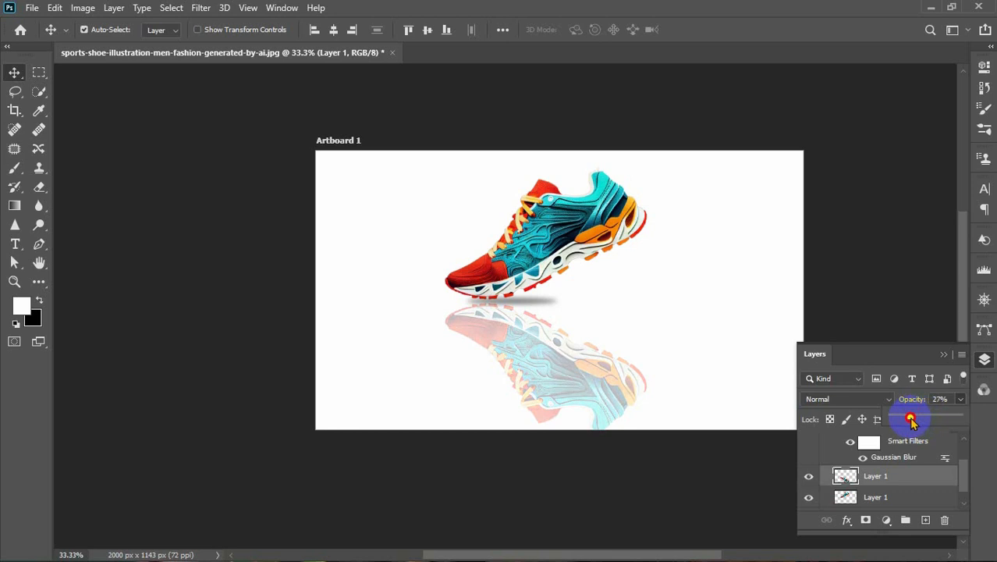
pyautogui.moveTo(913, 420); pyautogui.dragTo(915, 420)
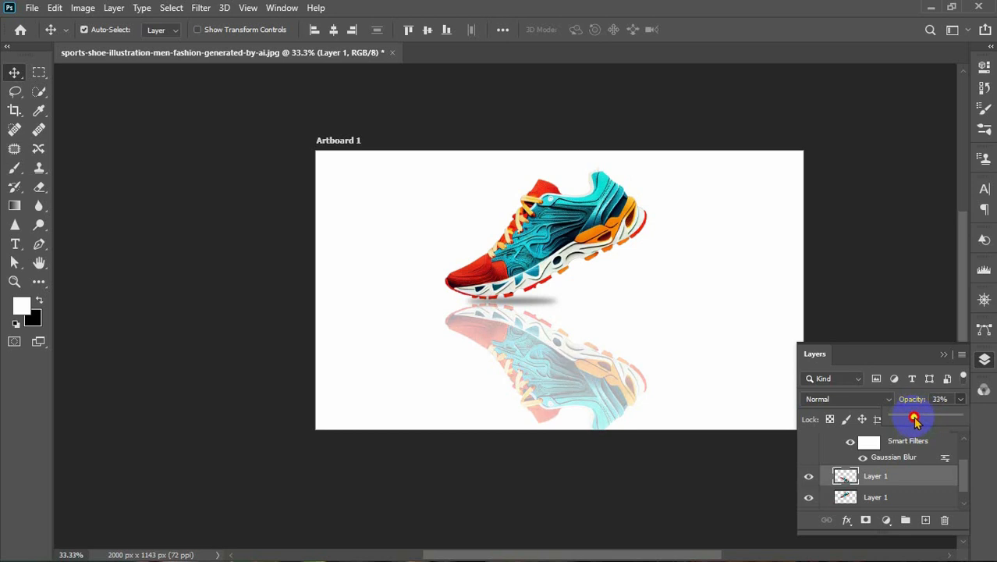
pyautogui.click(944, 355)
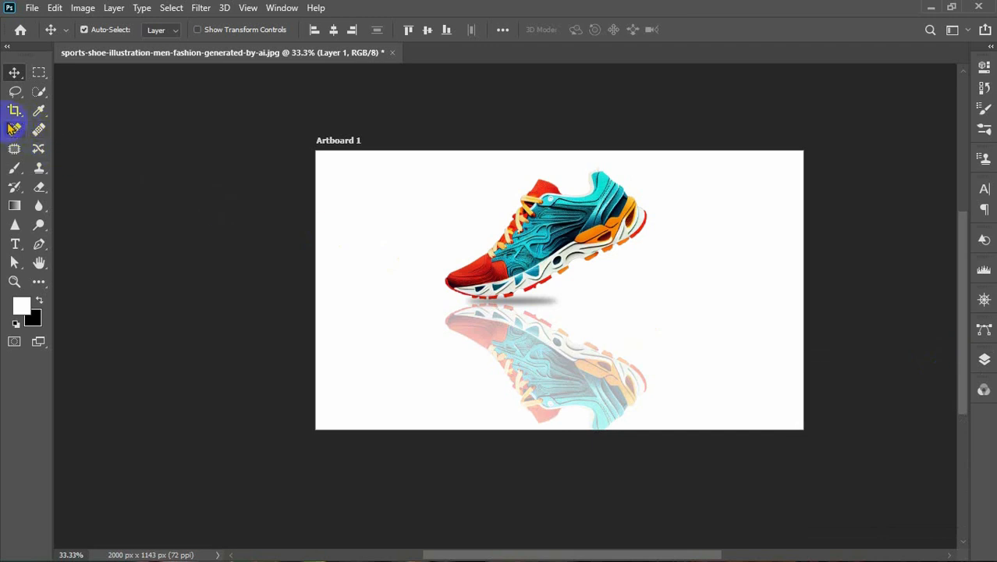
# Erase the lower part of the flipped shoe with the Eraser in Brush mode, enlarging the brush to 250 px
pyautogui.click(39, 187)
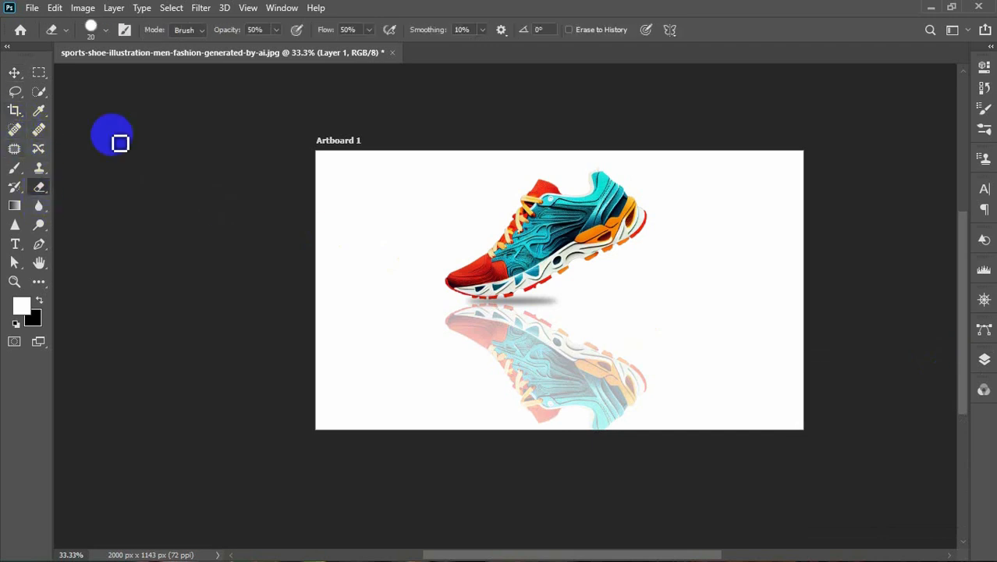
pyautogui.click(206, 30)
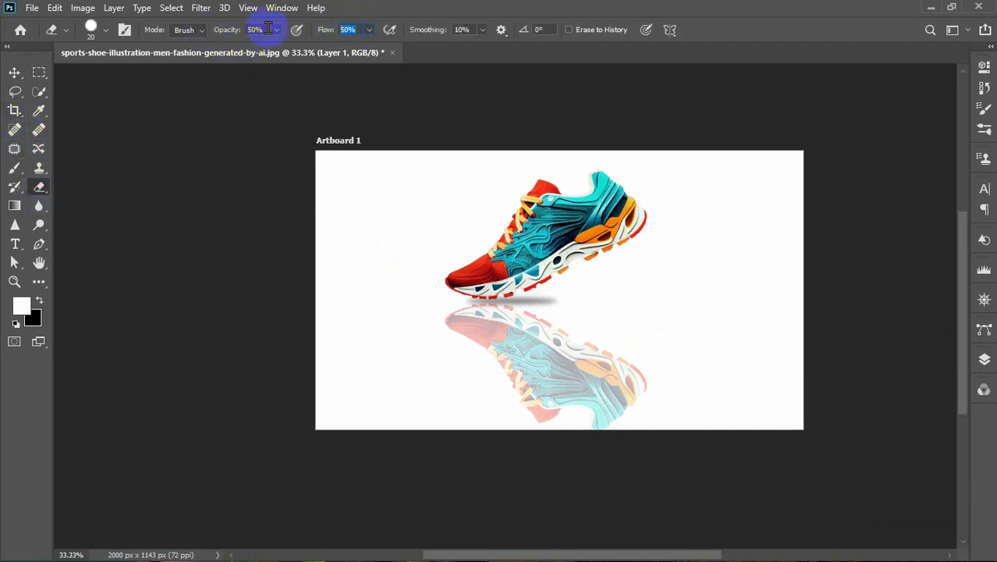
pyautogui.moveTo(476, 316)
pyautogui.mouseDown()
pyautogui.moveTo(613, 423)
pyautogui.moveTo(545, 420)
pyautogui.moveTo(519, 407)
pyautogui.moveTo(579, 419)
pyautogui.moveTo(556, 424)
pyautogui.moveTo(494, 400)
pyautogui.moveTo(634, 408)
pyautogui.moveTo(563, 397)
pyautogui.moveTo(451, 409)
pyautogui.mouseUp()
pyautogui.press(']')
pyautogui.press(']')
pyautogui.press(']')
pyautogui.press(']')
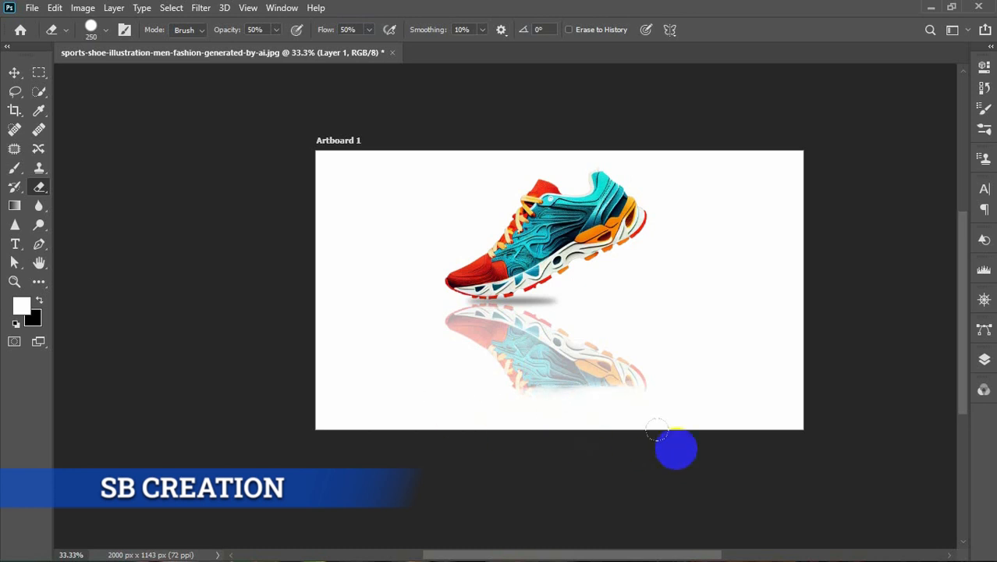
# Select the shoe, shadow and reflection together and move them slightly down and to the right on the artboard
pyautogui.click(14, 75)
pyautogui.moveTo(429, 185); pyautogui.dragTo(643, 389)
pyautogui.moveTo(547, 329); pyautogui.dragTo(555, 360)
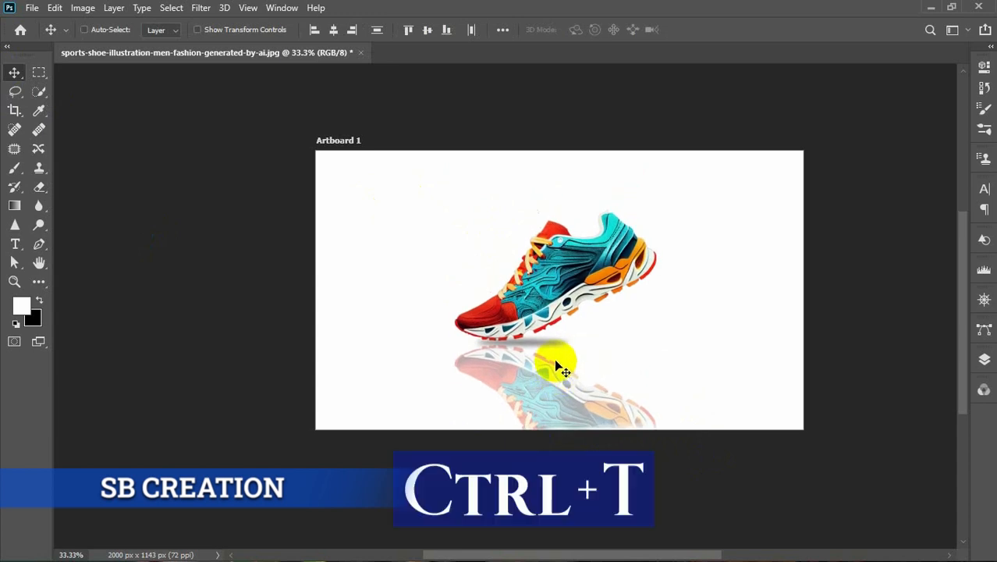
# Enlarge the selected shoe, shadow and reflection with Free Transform and reposition them near the artboard's center
pyautogui.hotkey('ctrl', 't')
pyautogui.moveTo(656, 204); pyautogui.dragTo(692, 183)
pyautogui.moveTo(525, 360)
pyautogui.mouseDown()
pyautogui.moveTo(520, 348)
pyautogui.moveTo(514, 358)
pyautogui.mouseUp()
pyautogui.press('Return')
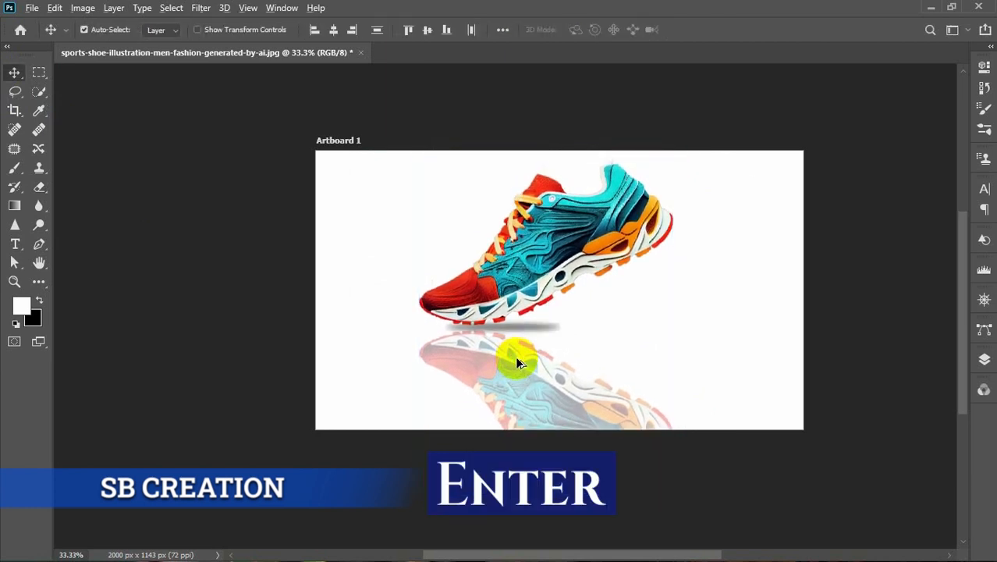
# Select only the flipped shoe layer and hide and reshow it to check that it is the reflection
pyautogui.scroll(-1, 515, 356)
pyautogui.scroll(2, 515, 356)
pyautogui.moveTo(620, 339); pyautogui.dragTo(525, 372)
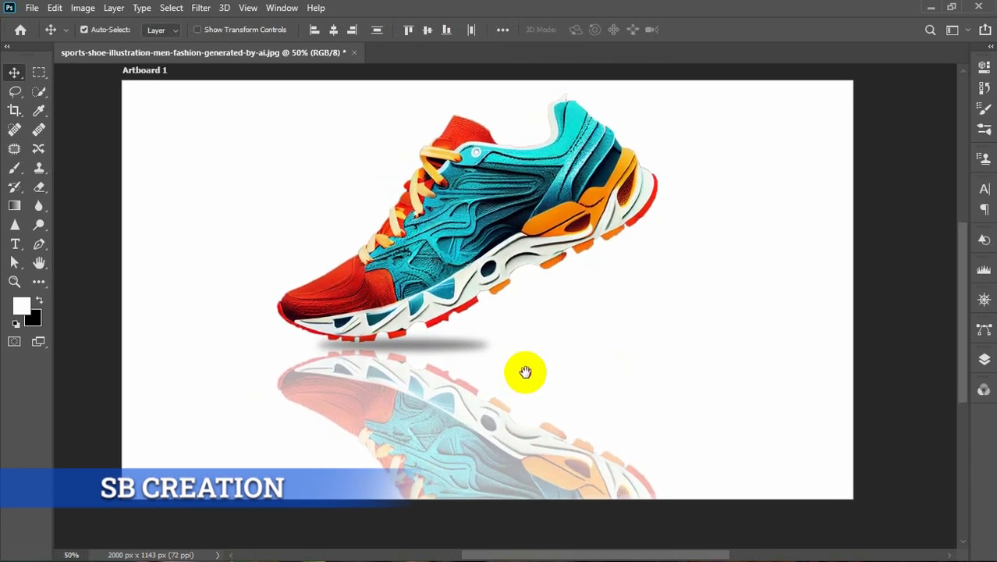
pyautogui.click(983, 359)
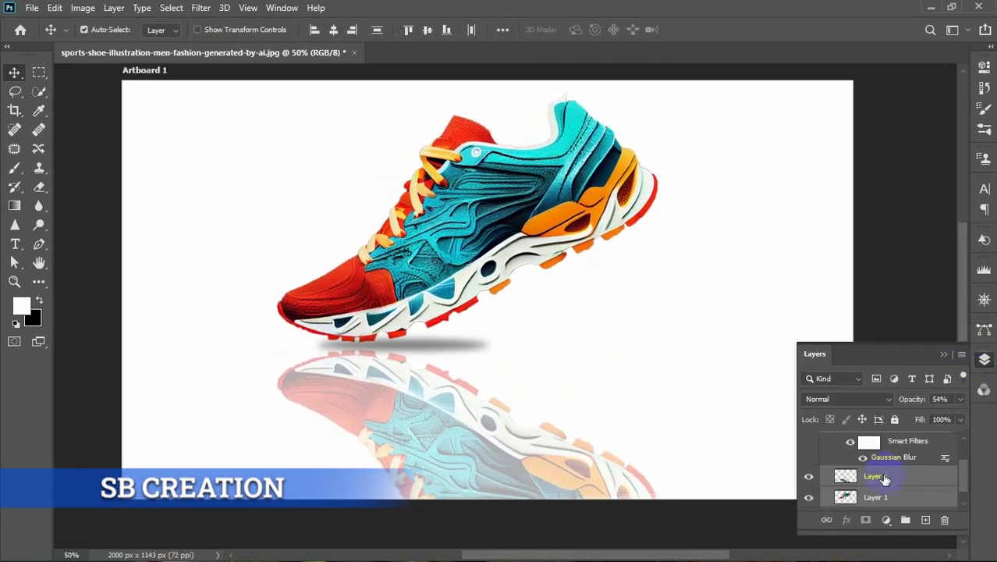
pyautogui.keyDown('shift'); pyautogui.click(884, 480); pyautogui.keyUp('shift')
pyautogui.scroll(1, 883, 479)
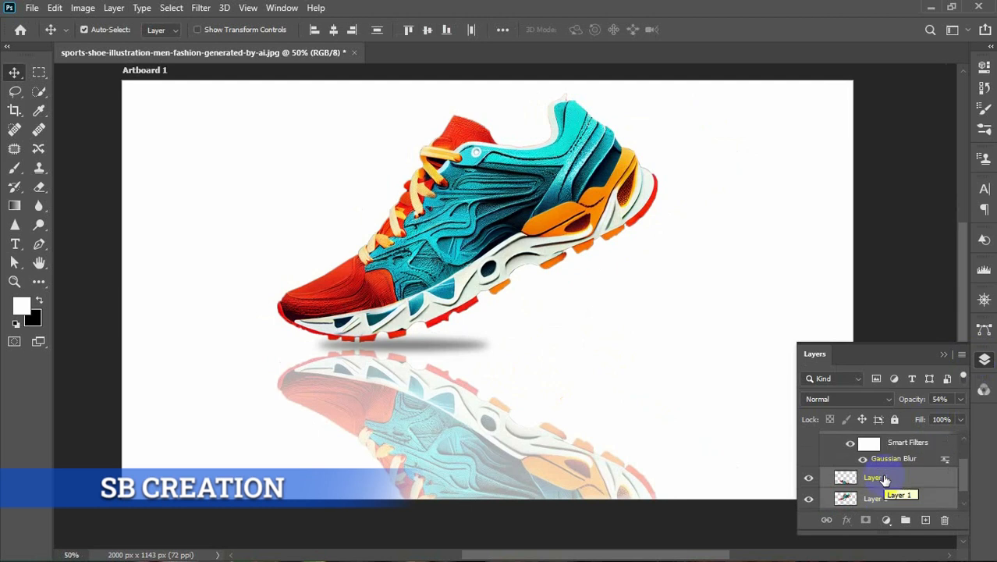
pyautogui.scroll(1, 884, 479)
pyautogui.scroll(-1, 884, 480)
pyautogui.scroll(-1, 890, 503)
pyautogui.click(874, 457)
pyautogui.click(808, 460)
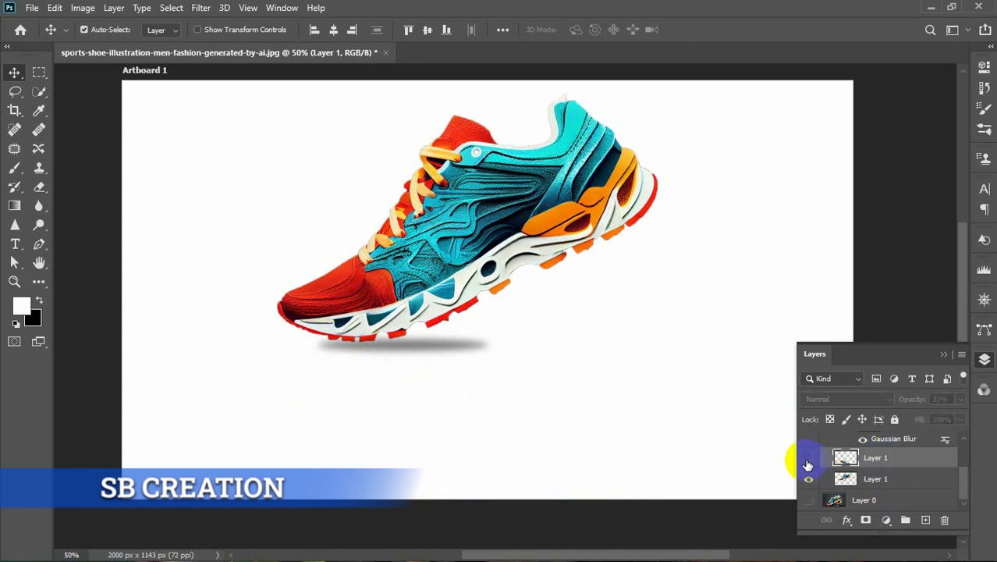
pyautogui.click(809, 460)
# Lower the opacity of the flipped shoe layer to 20%
pyautogui.click(964, 398)
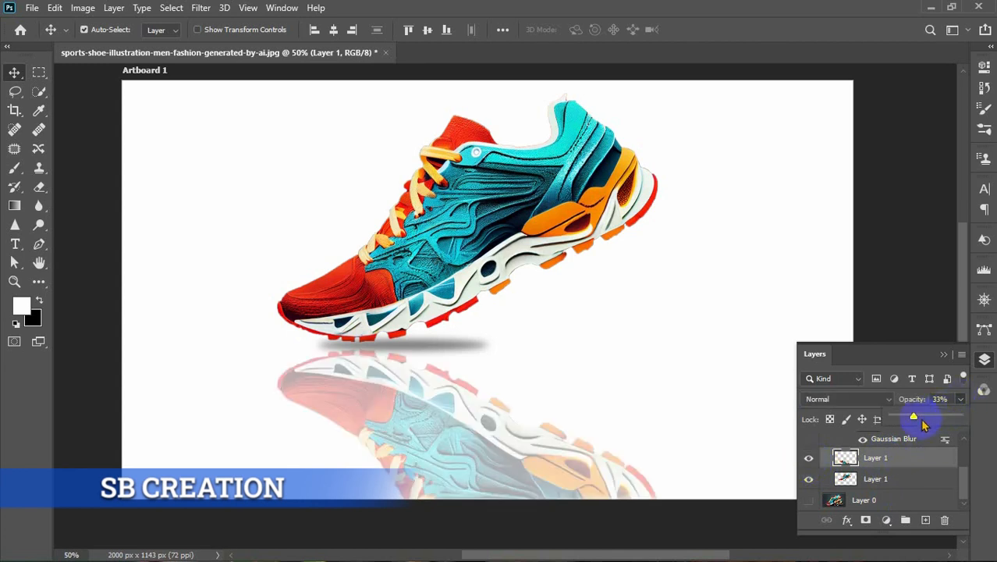
pyautogui.click(942, 398)
pyautogui.write('20')
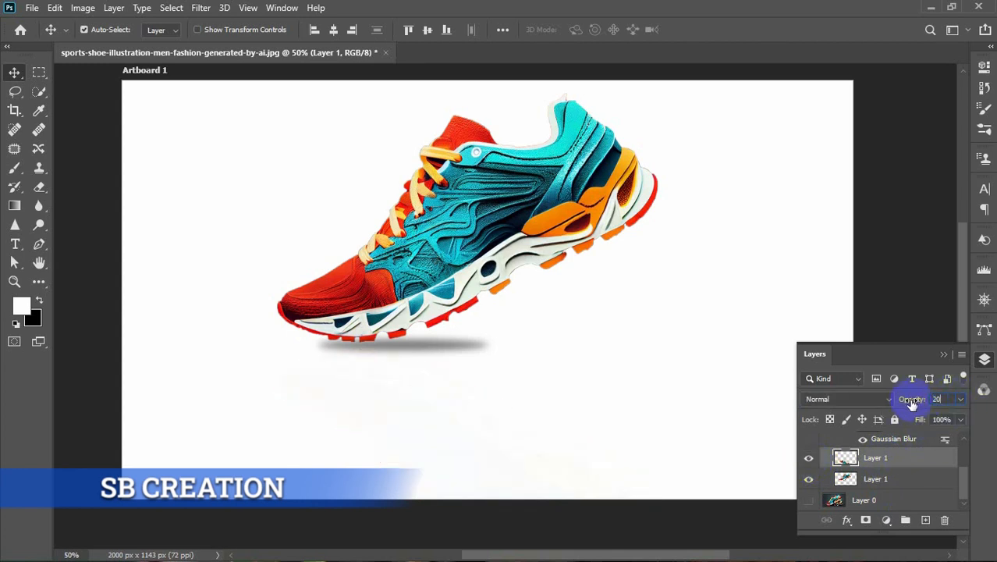
pyautogui.click(943, 354)
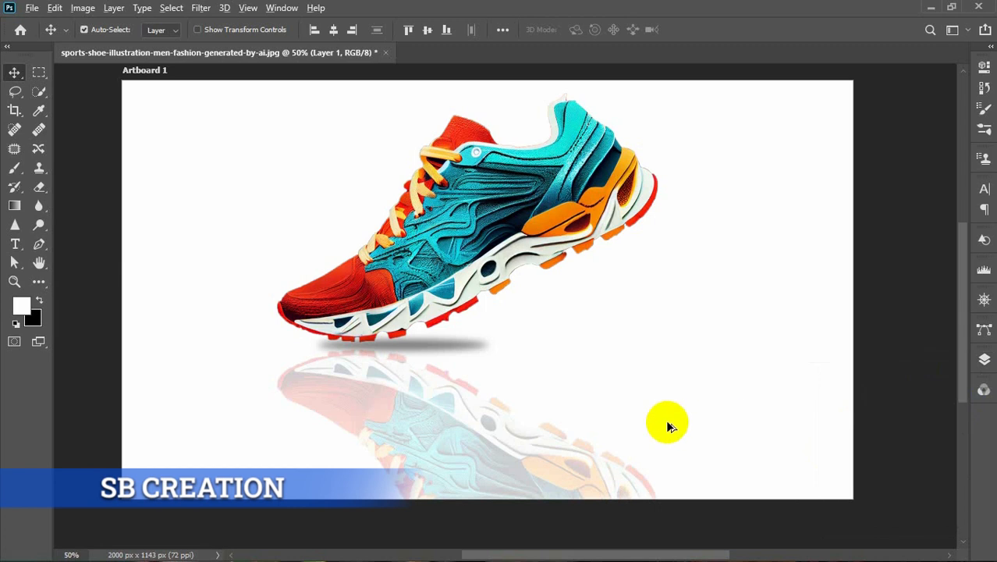
pyautogui.scroll(-1, 665, 419)
pyautogui.scroll(1, 665, 419)
# Group the Ellipse 1 shadow layer and the flipped shoe layer together, accepting the default group name and settings
pyautogui.click(984, 358)
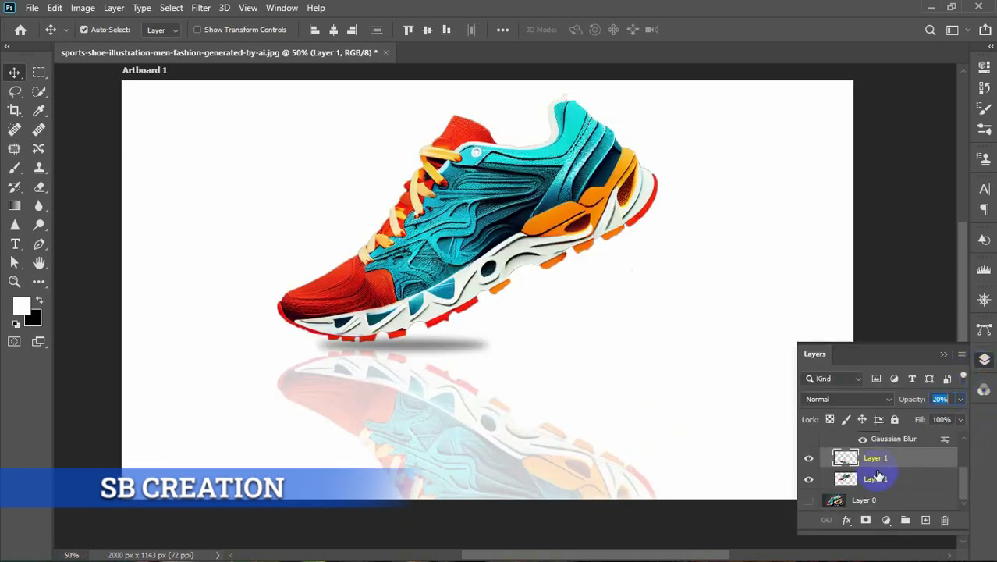
pyautogui.keyDown('ctrl'); pyautogui.click(893, 479); pyautogui.keyUp('ctrl')
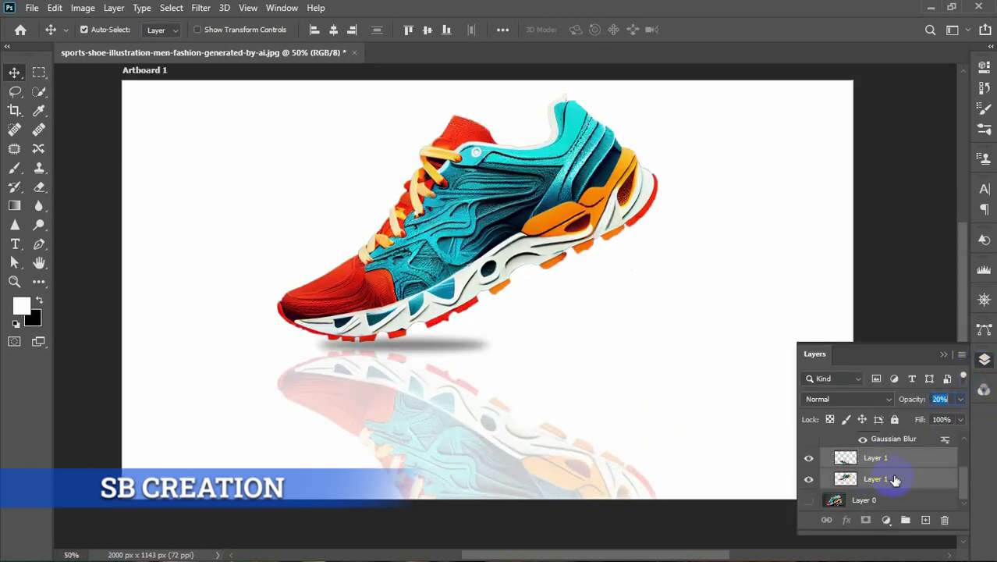
pyautogui.scroll(3, 894, 479)
pyautogui.click(893, 462)
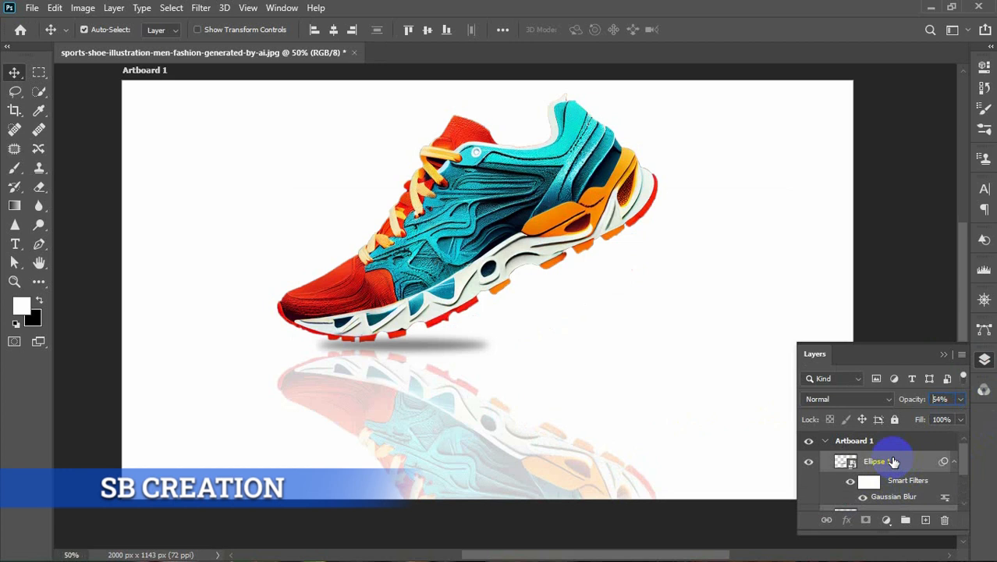
pyautogui.rightClick(889, 461)
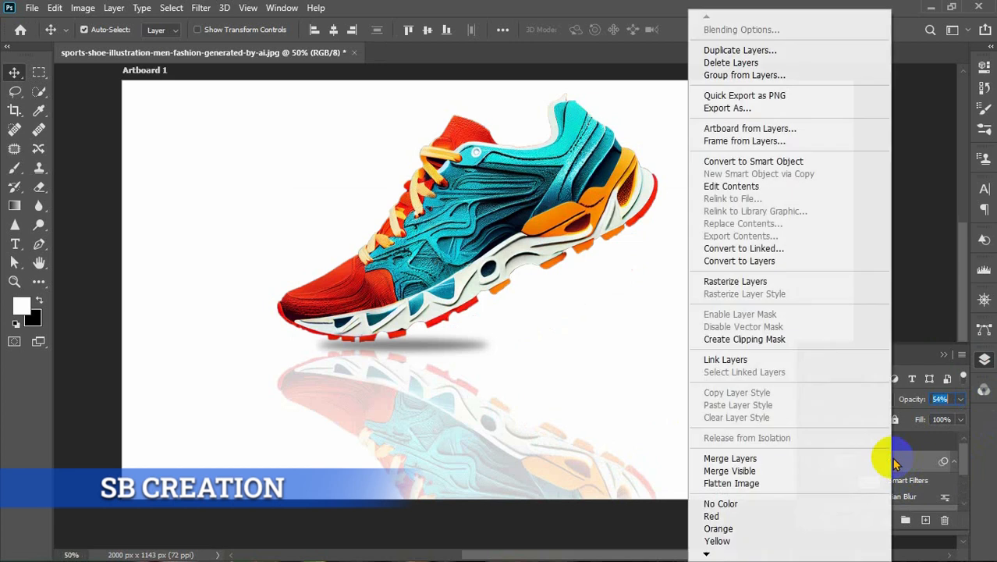
pyautogui.click(740, 74)
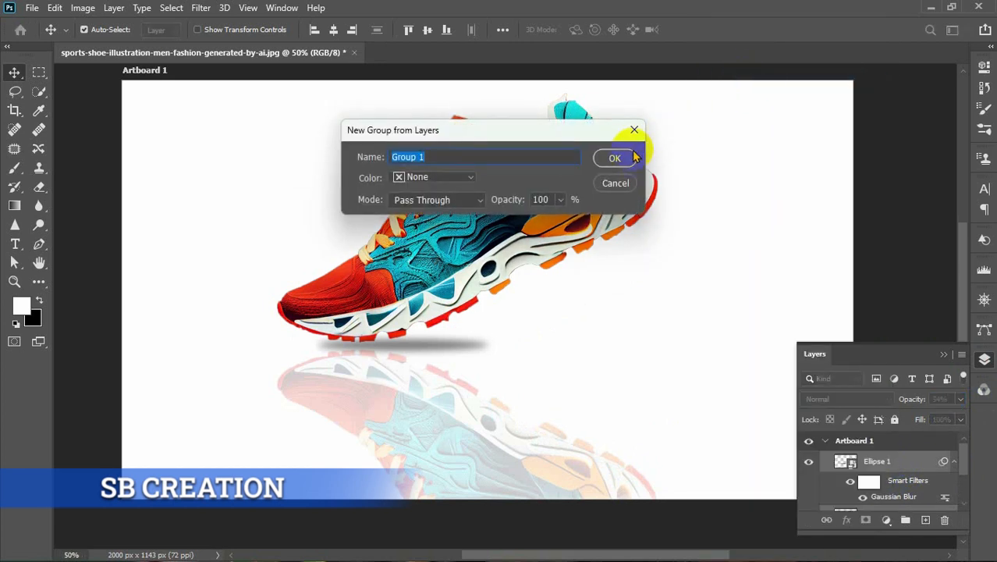
pyautogui.click(632, 159)
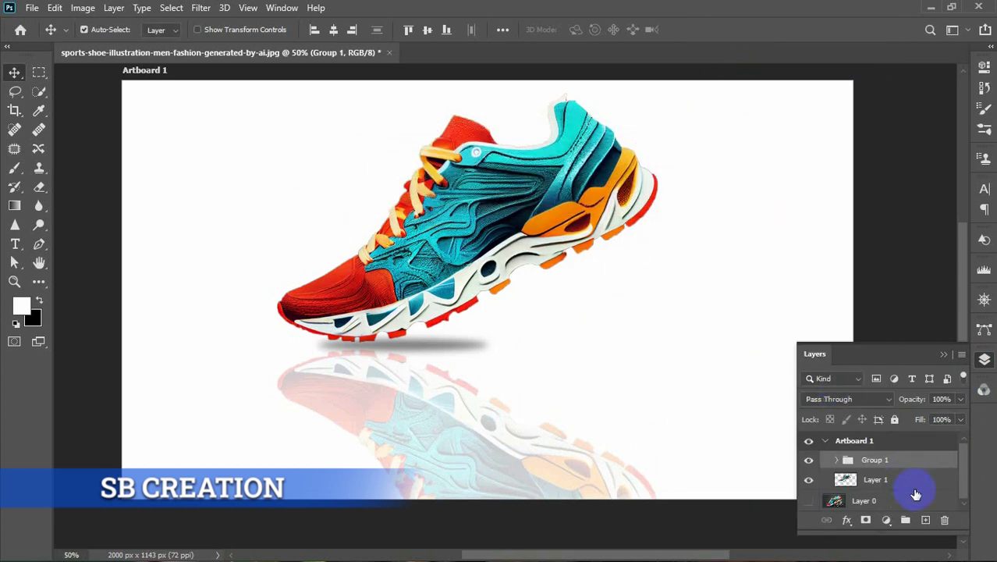
# Make Layer 0 visible and toggle the shadow and reflection group off and on to compare, leaving the group shown
pyautogui.click(809, 500)
pyautogui.click(810, 460)
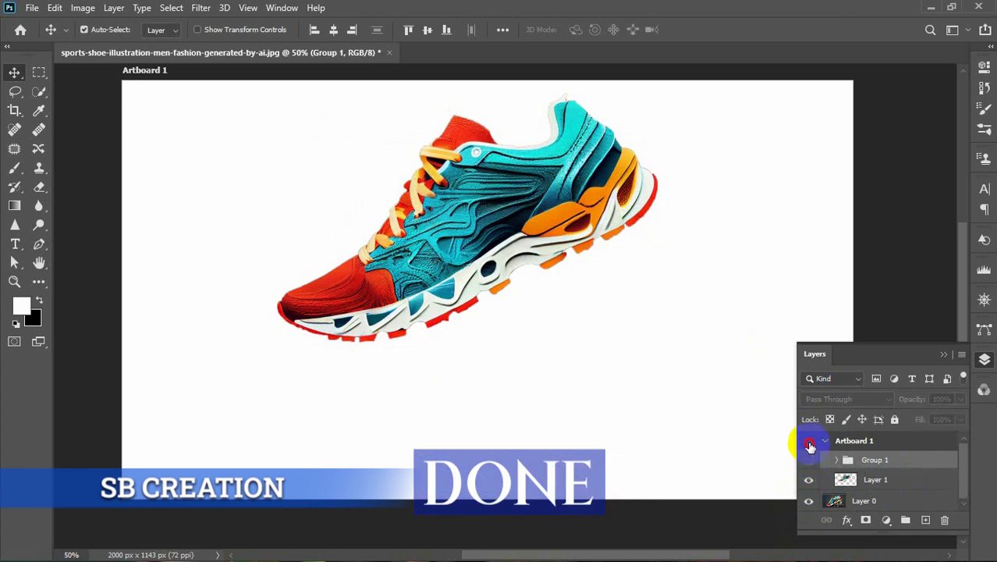
pyautogui.click(810, 443)
pyautogui.click(810, 460)
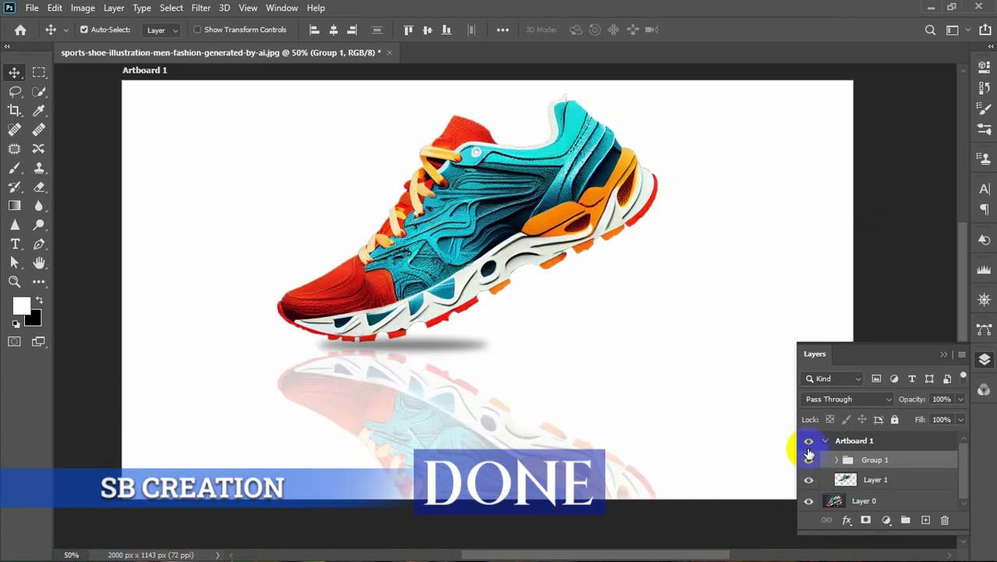
pyautogui.click(809, 460)
pyautogui.click(809, 452)
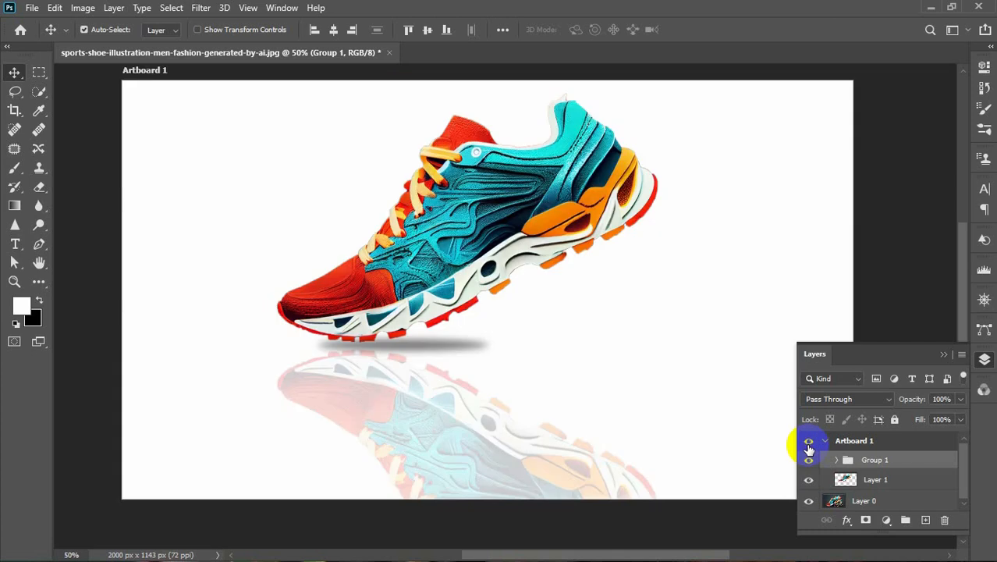
pyautogui.click(943, 353)
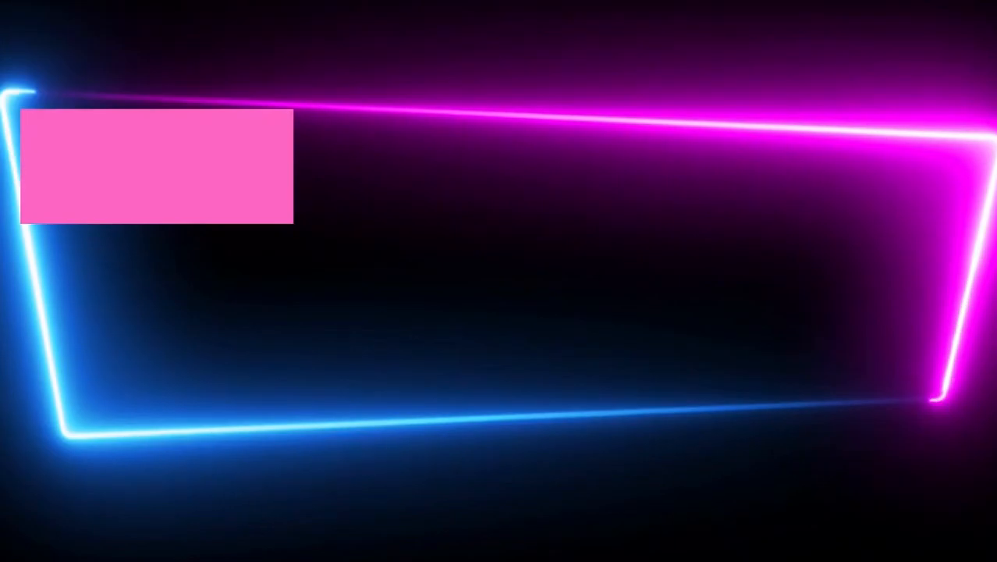